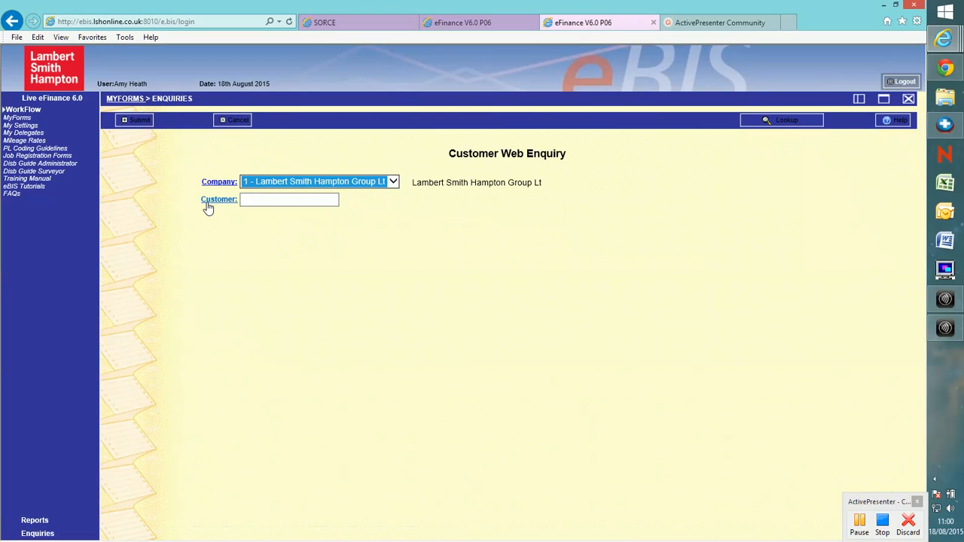
- Open the customer lookup for the enquiry and search customers by the name Santander
left_click(218, 201)
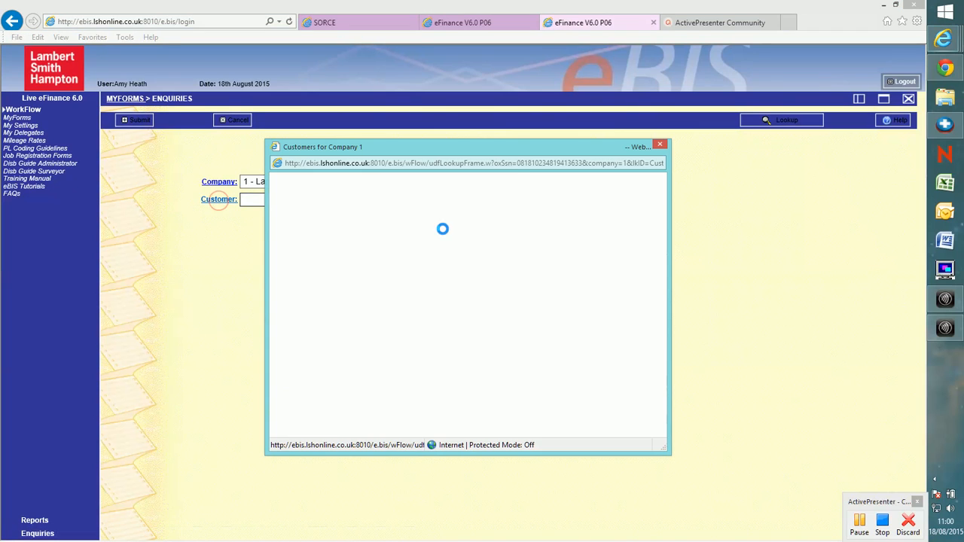
left_click_drag(492, 148, 537, 123)
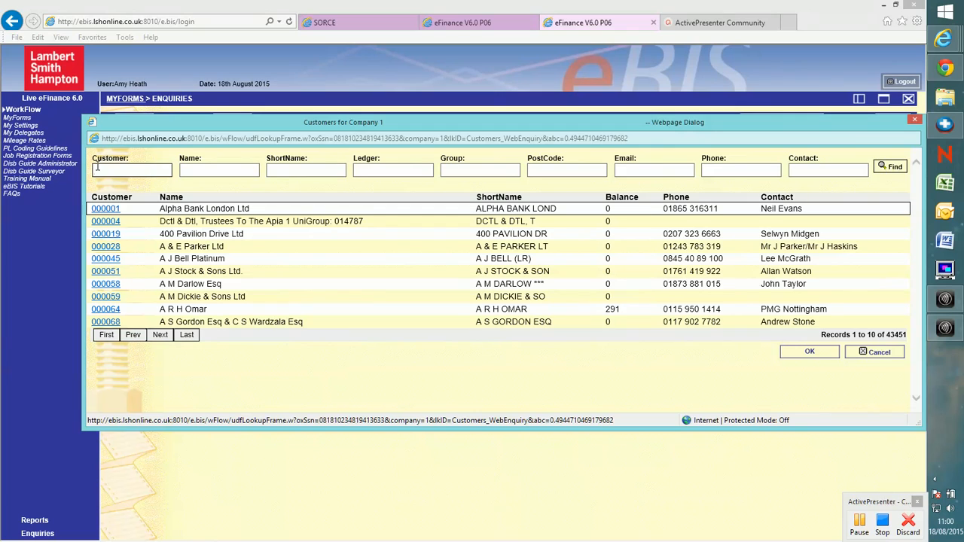
left_click(207, 171)
type("S")
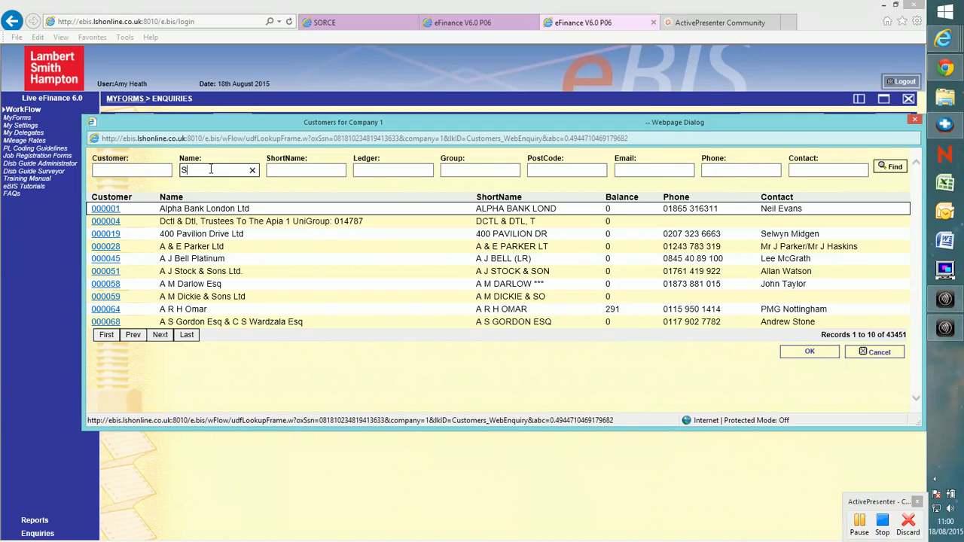
type("antander")
key("Return")
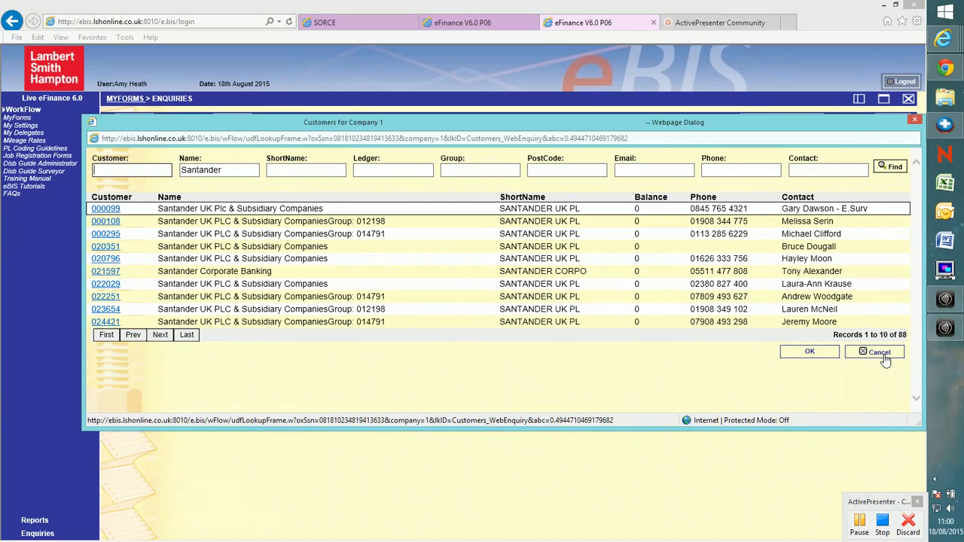
- Narrow the search with the customer's postcode and pick the single matching customer
left_click(562, 171)
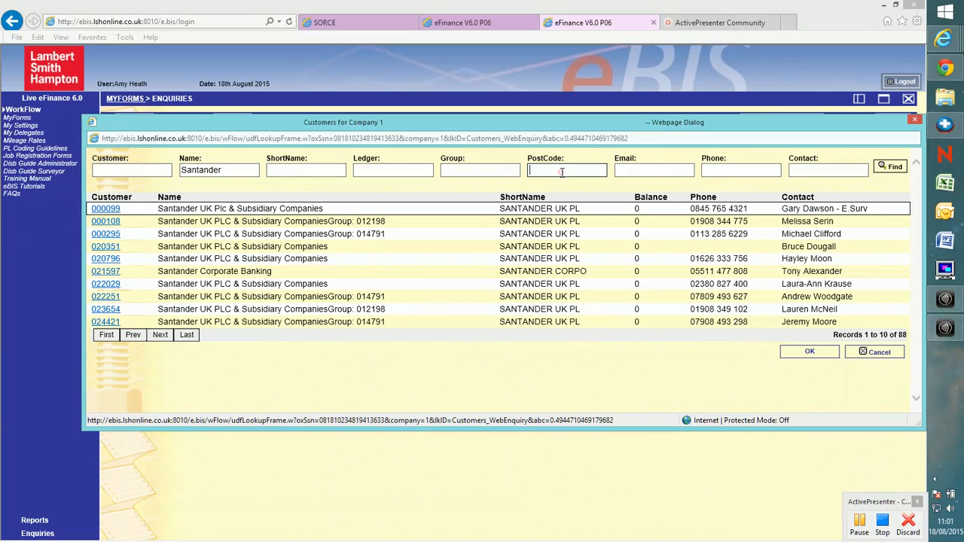
type("W1D 1NN")
key("Return")
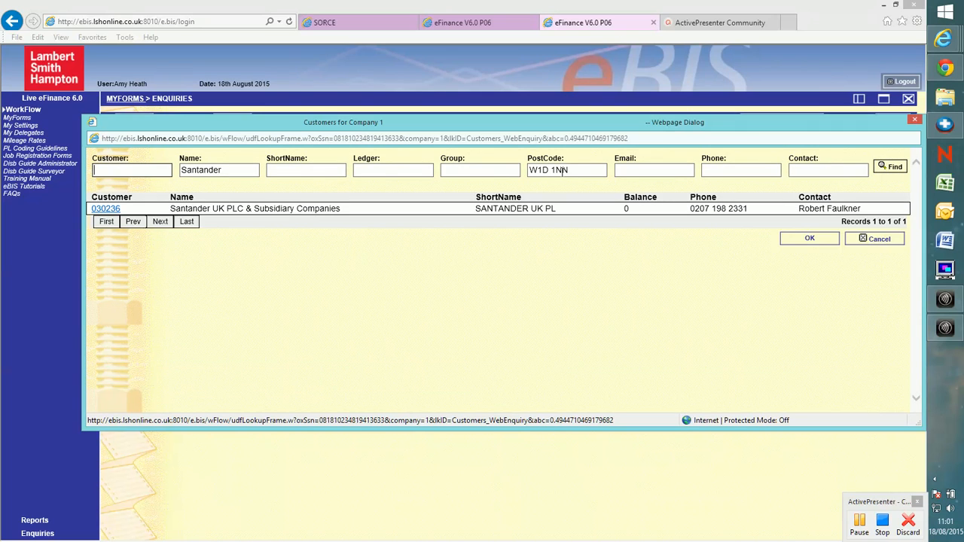
left_click(565, 170)
triple_click(582, 169)
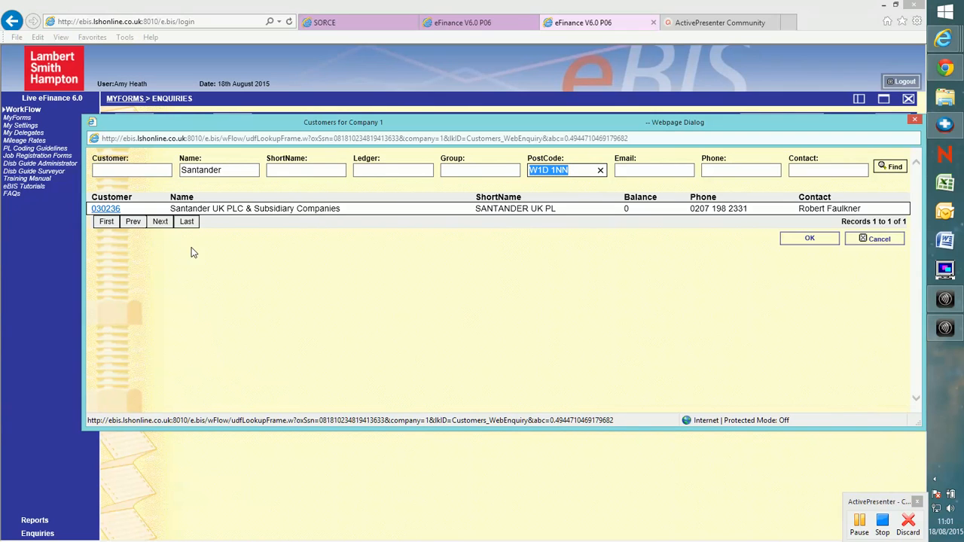
left_click(106, 209)
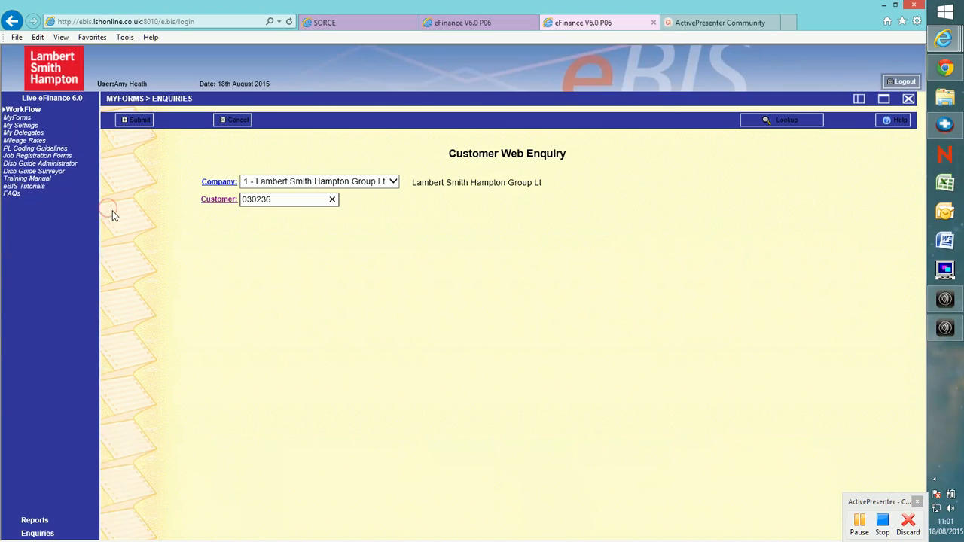
- Submit the customer web enquiry, maximize its window and review the customer's created date, contact and address
left_click(136, 122)
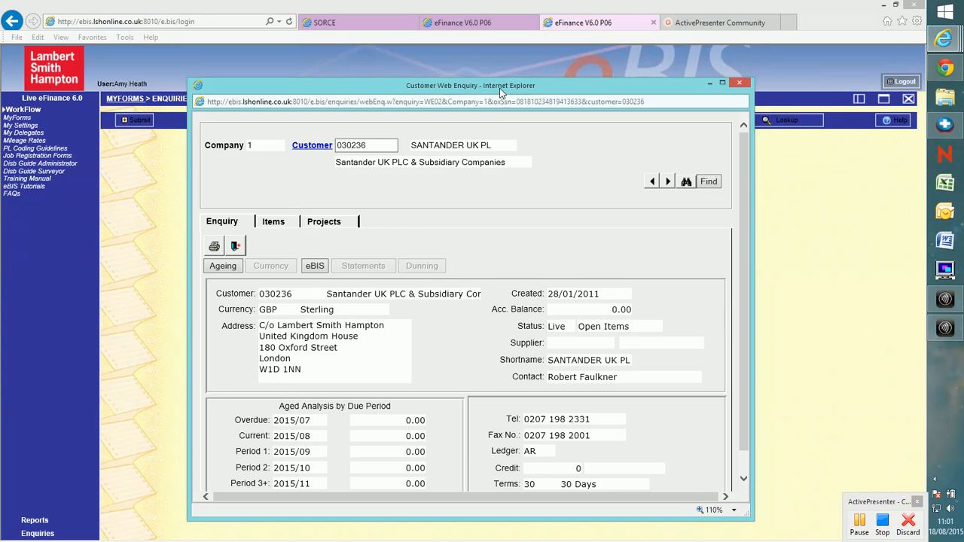
double_click(500, 89)
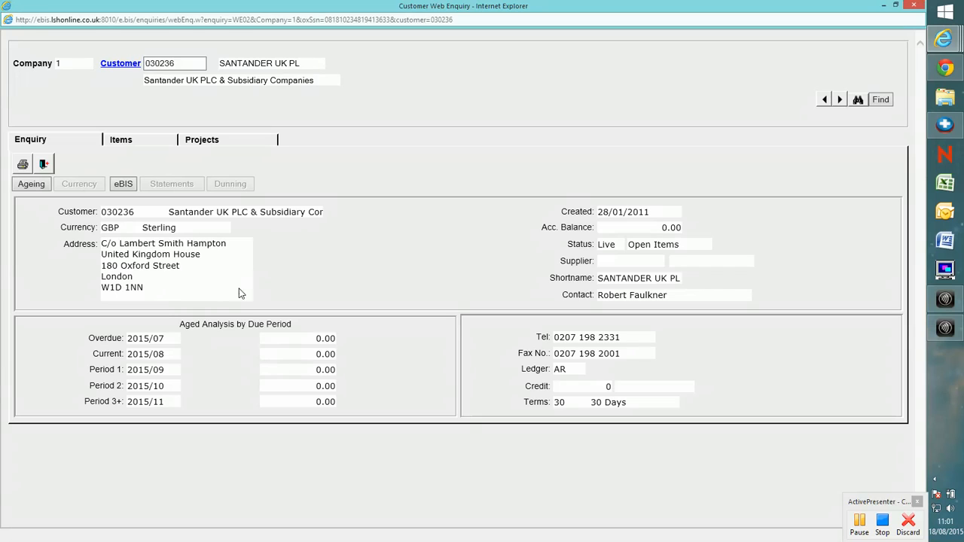
double_click(652, 214)
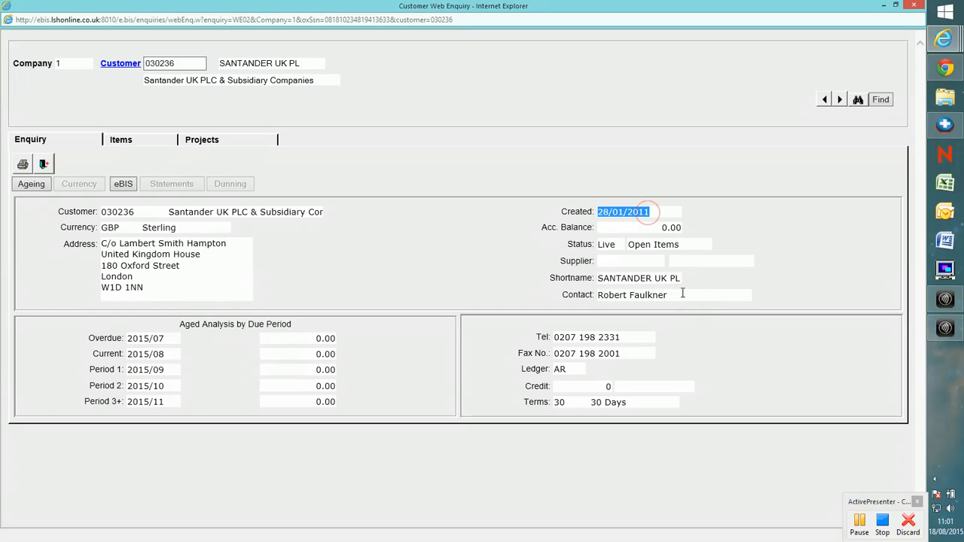
left_click_drag(677, 294, 595, 297)
triple_click(162, 289)
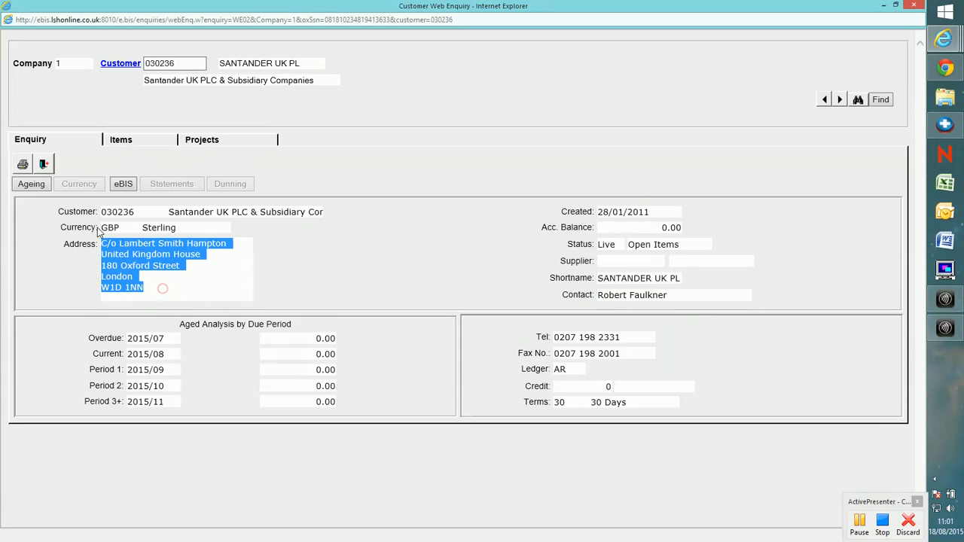
- Review the customer's projects, then list the matched items and scroll through the transactions
left_click(205, 140)
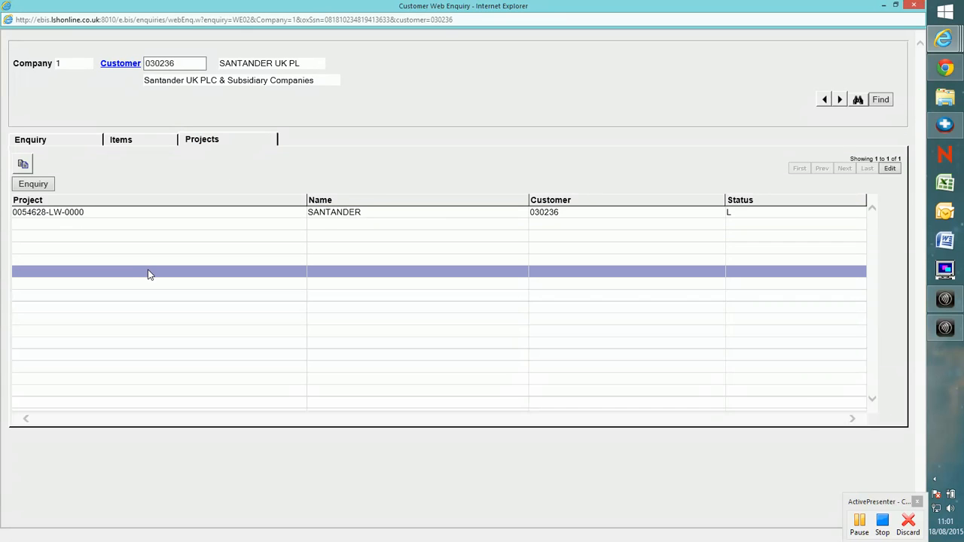
left_click(141, 144)
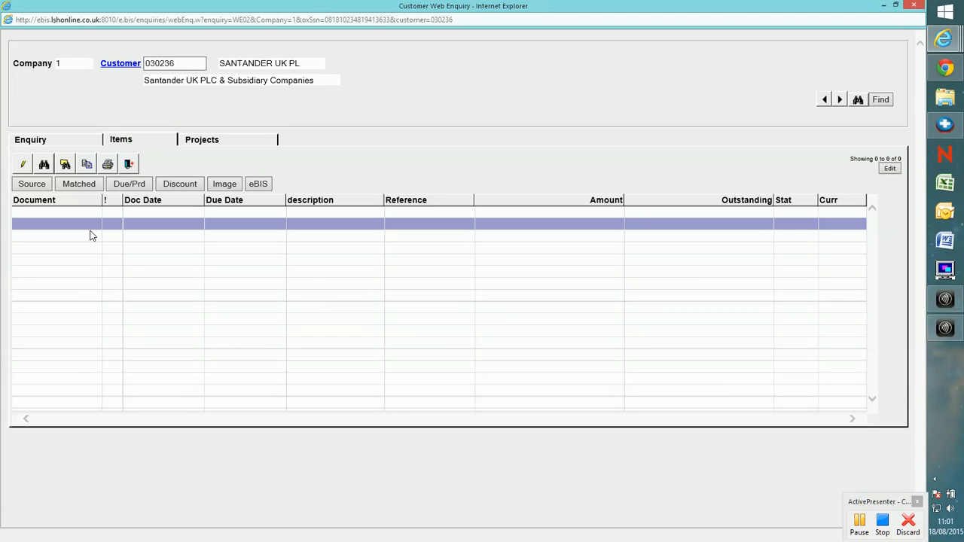
left_click(82, 184)
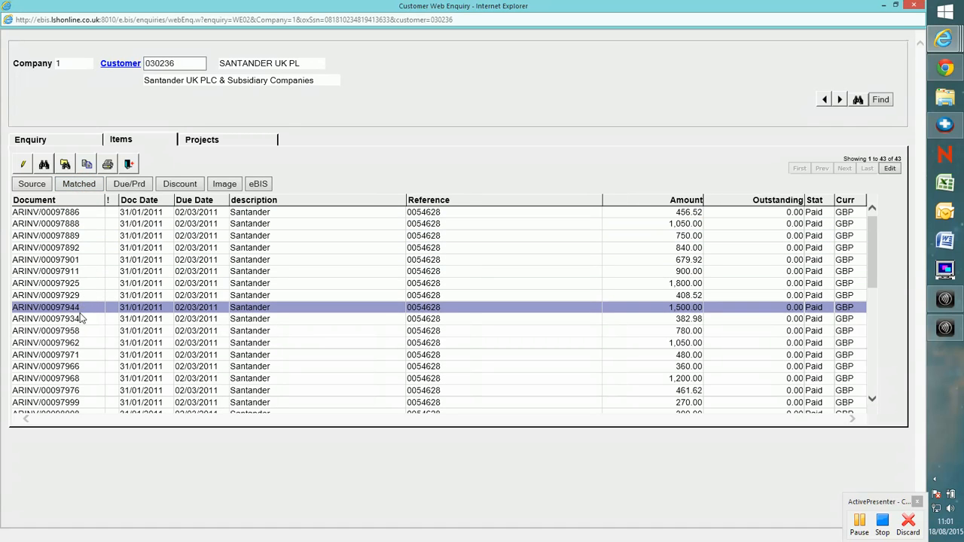
left_click_drag(869, 274, 869, 315)
left_click(652, 365)
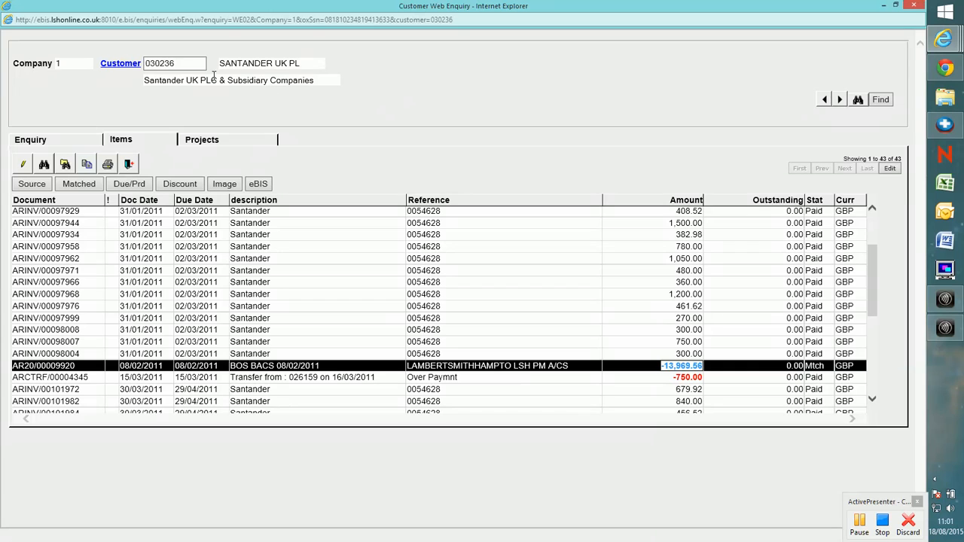
left_click(186, 65)
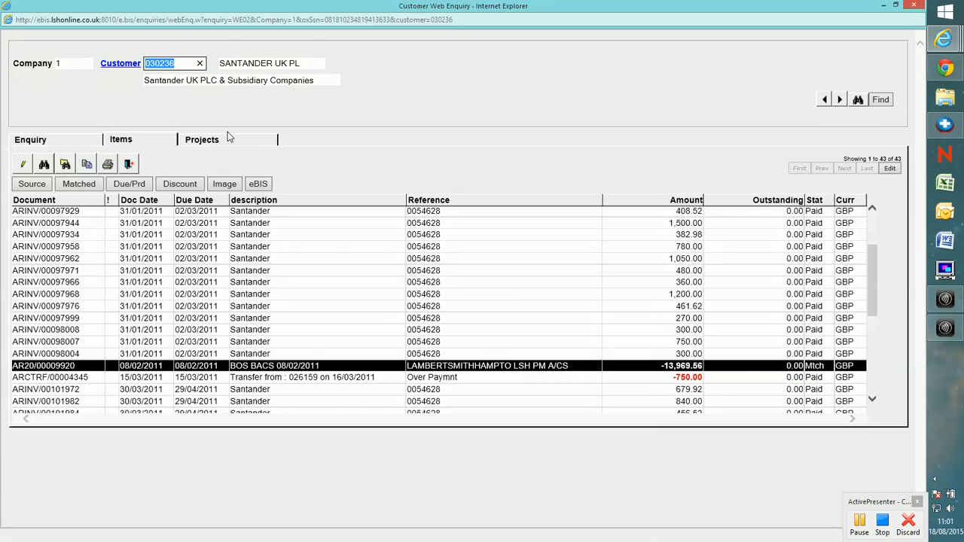
- Close the enquiry window and return to the MyForms overview
double_click(437, 6)
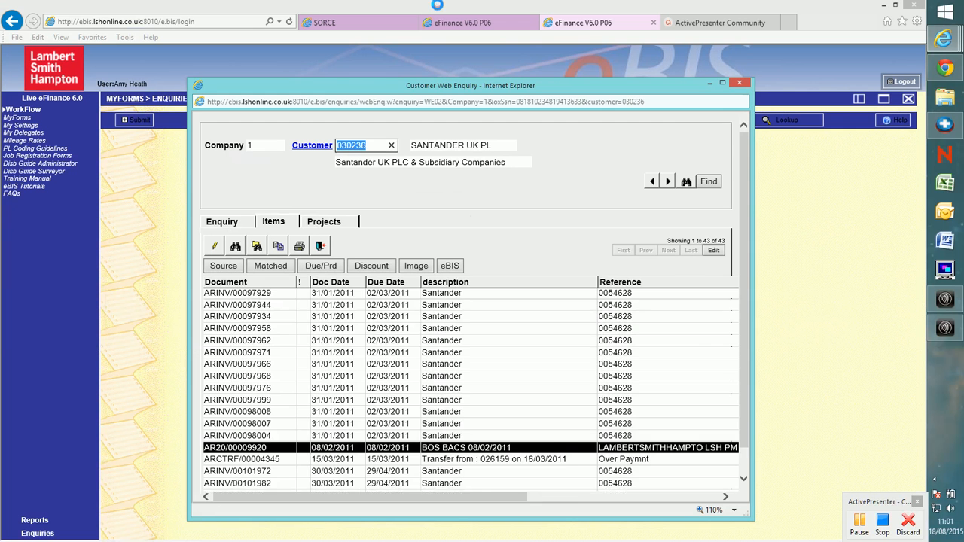
left_click(739, 81)
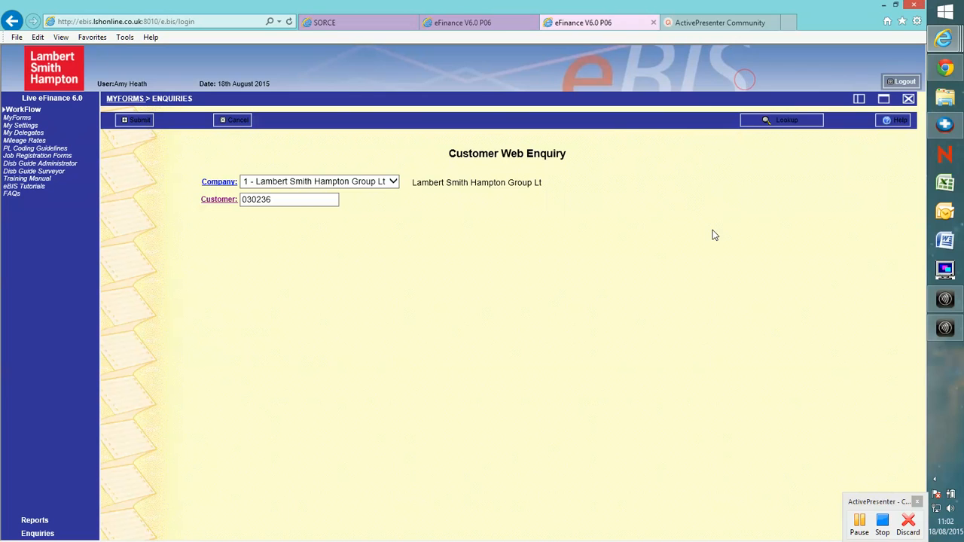
left_click(125, 99)
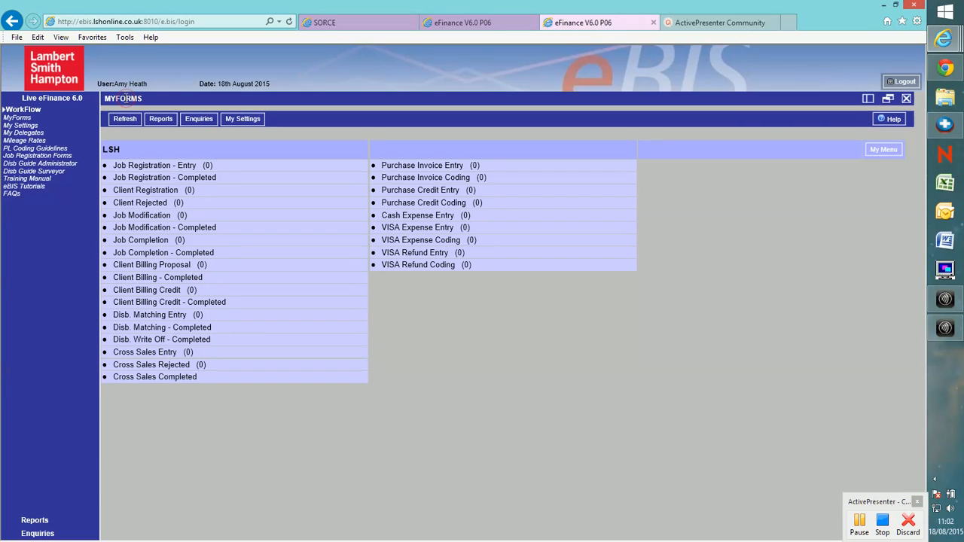
- Open Client Registration and add a new registration entry
left_click(147, 191)
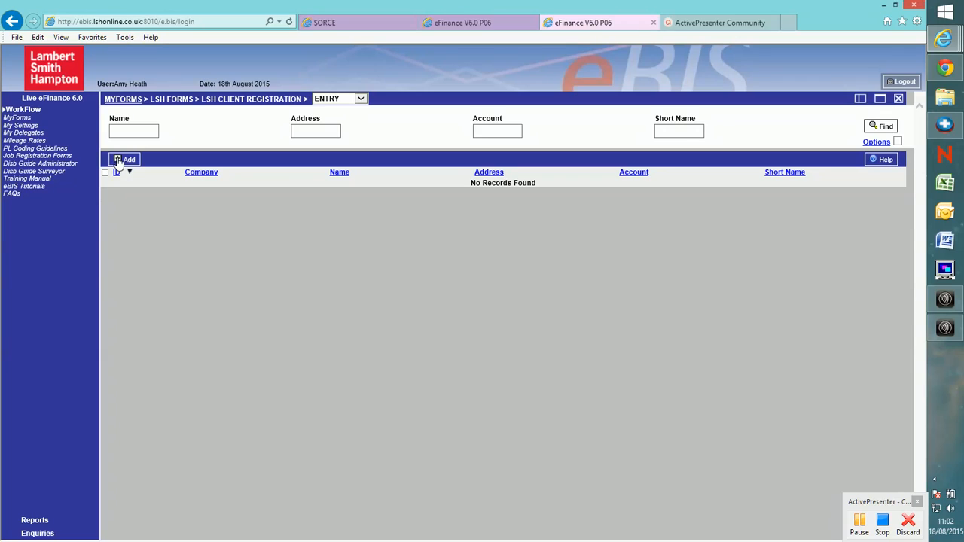
left_click(118, 162)
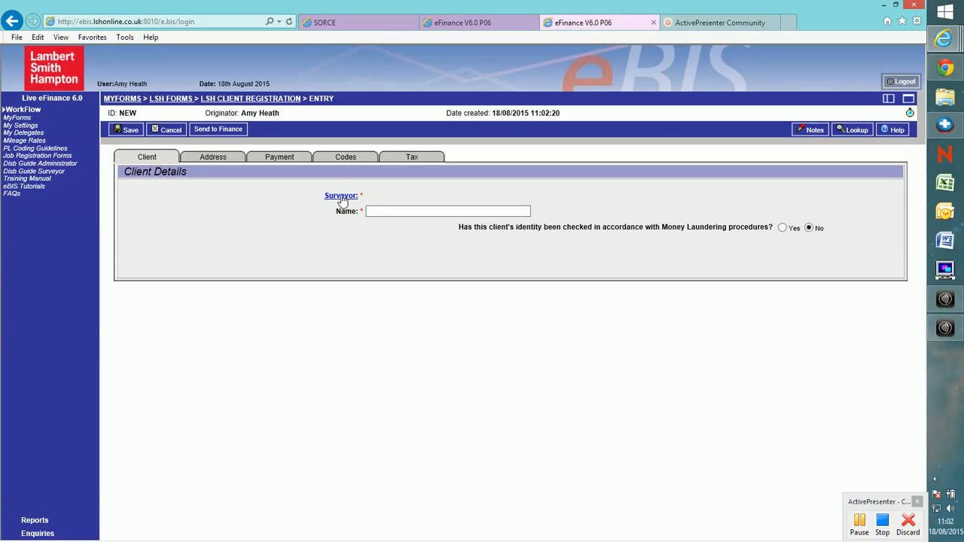
- Assign a surveyor from the surveyors lookup and enter the client name TEST
left_click(342, 197)
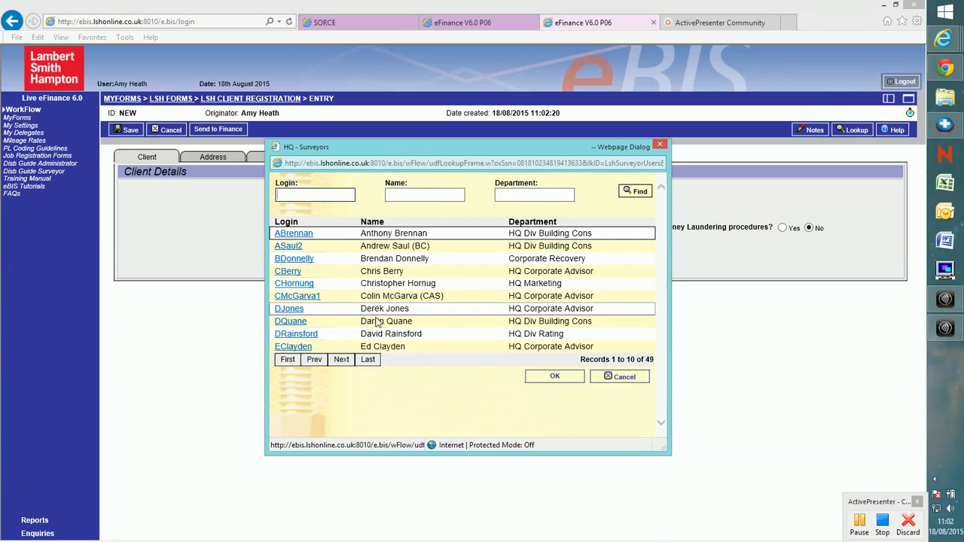
left_click(295, 334)
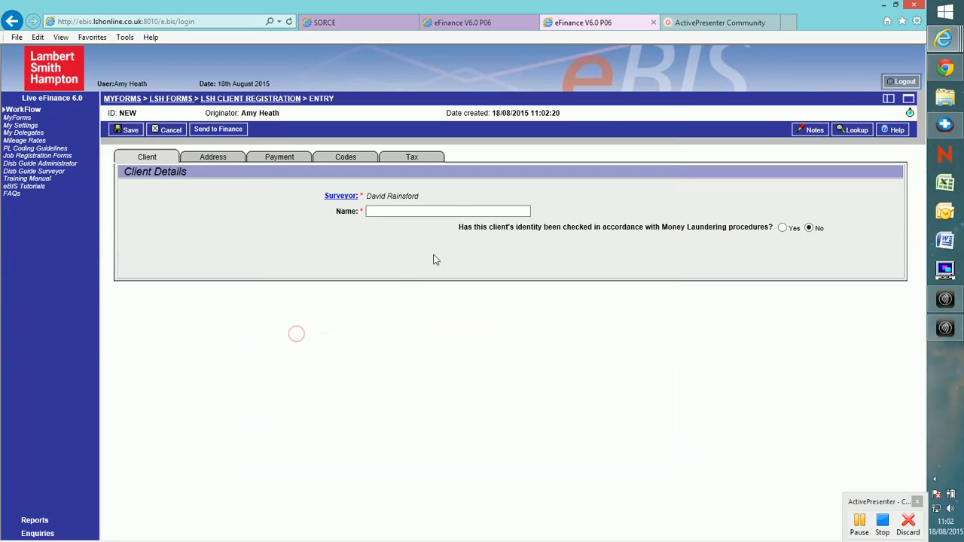
left_click(401, 211)
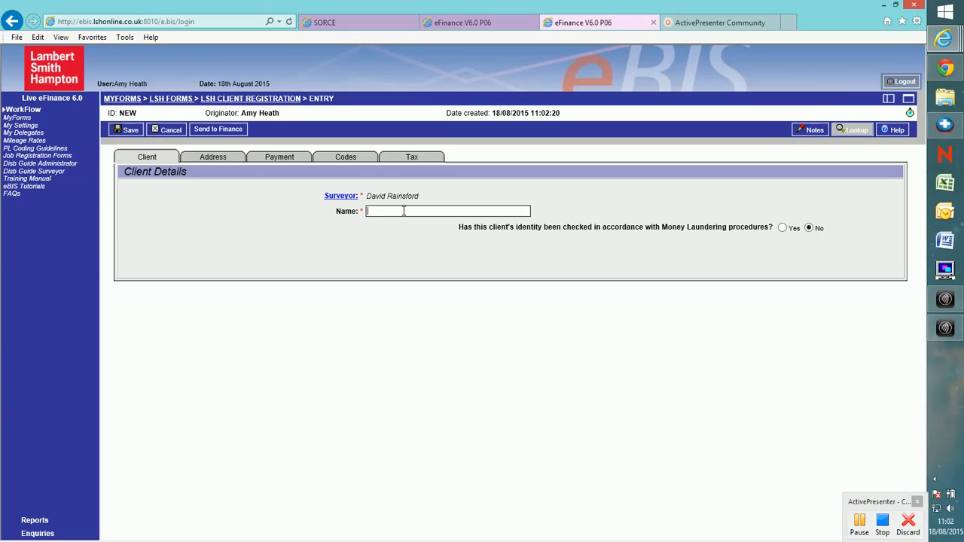
type("TEST")
- On the Address section, find the client's postcode and pick the Lambert Smith Hampton address
left_click(214, 158)
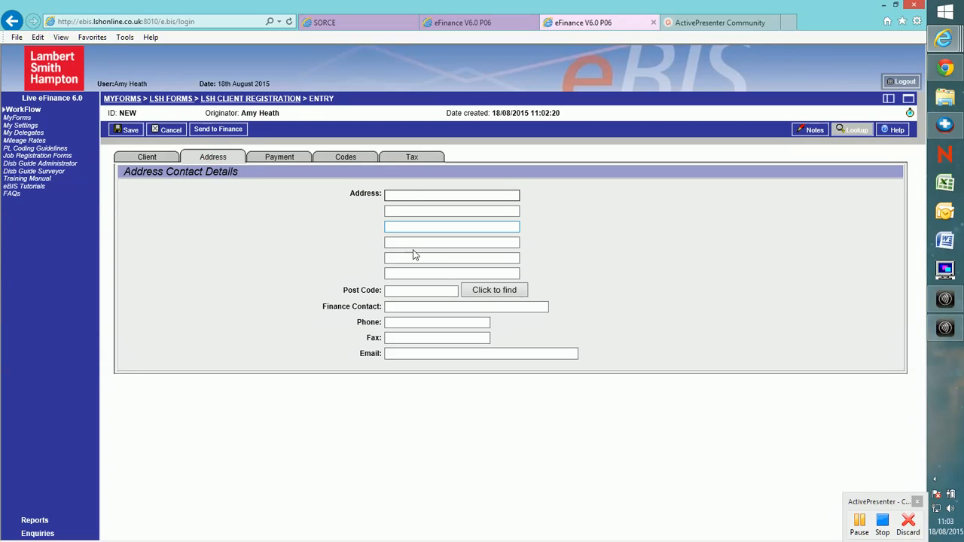
left_click(411, 293)
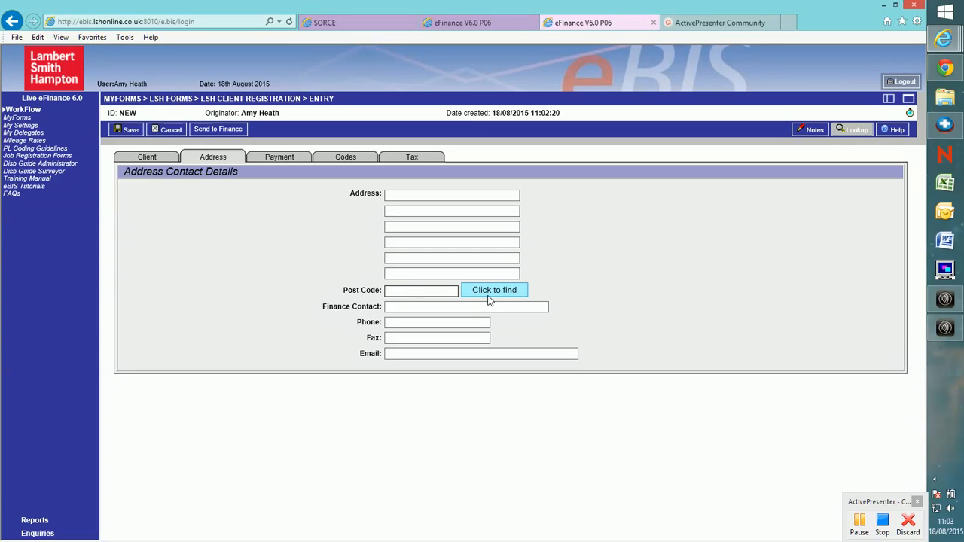
type("W1D 1NN")
left_click(491, 292)
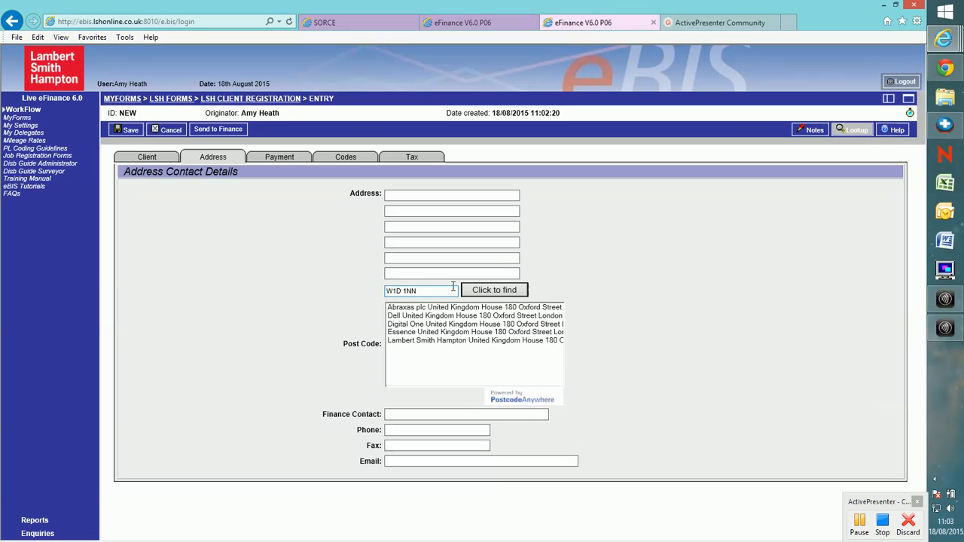
left_click(467, 341)
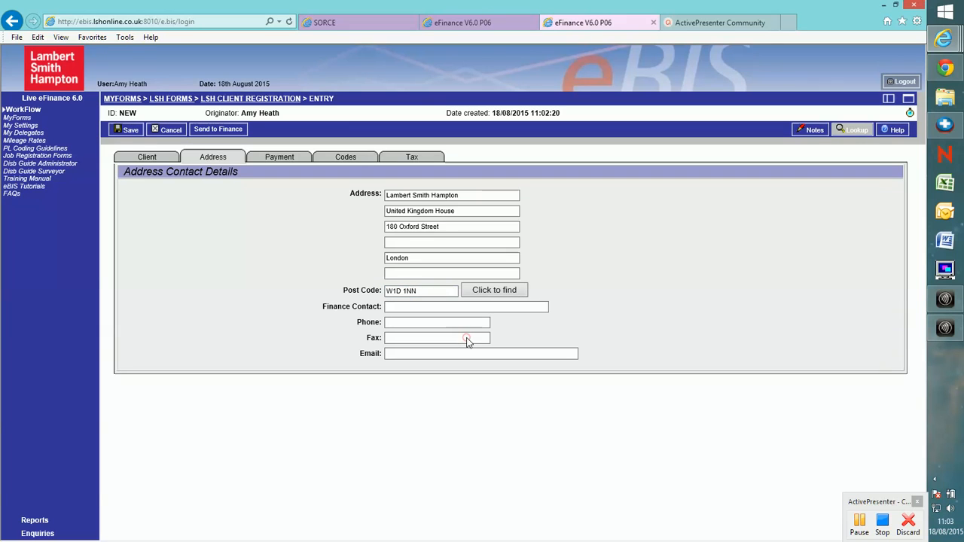
- Move London from the fifth address line up to the fourth line
double_click(423, 259)
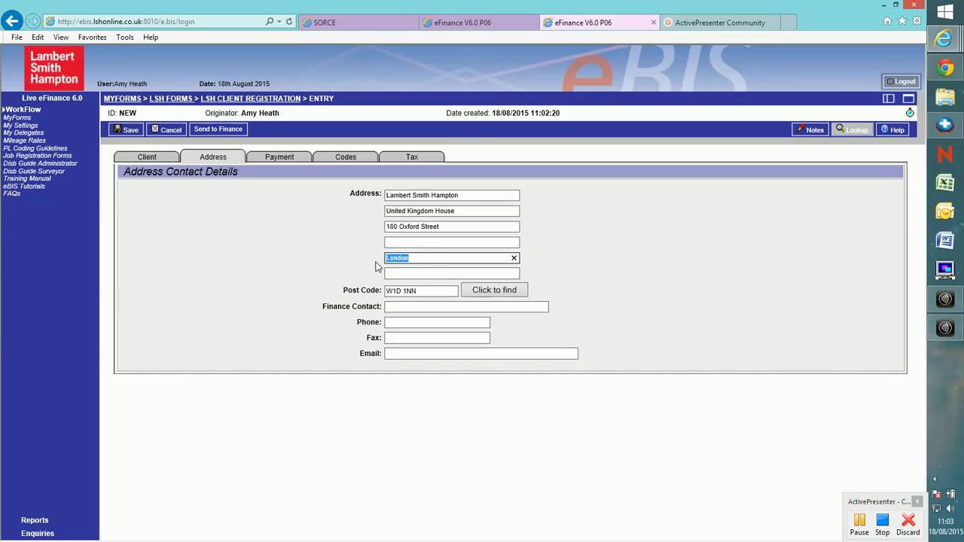
key("ctrl+x")
left_click(417, 243)
key("ctrl+v")
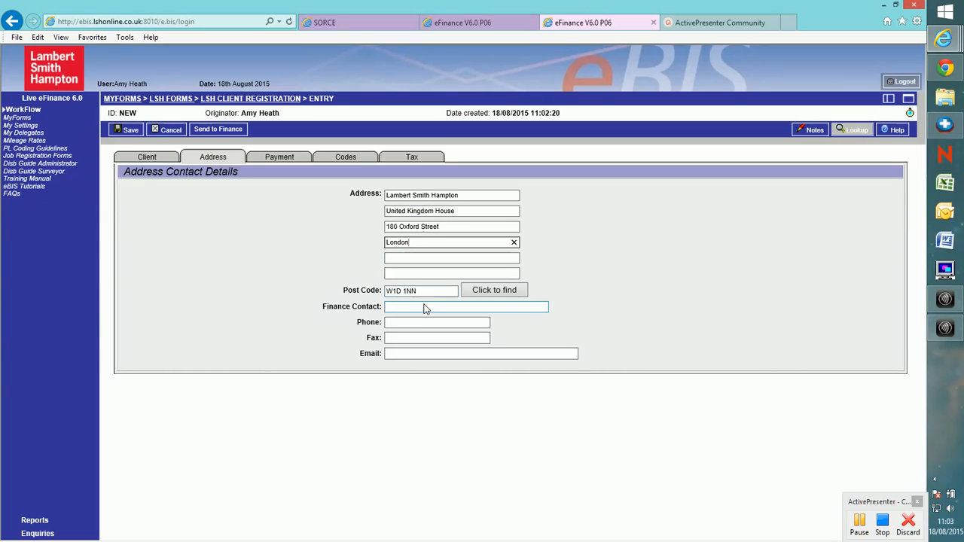
- Review the Address contact fields, then step through the Payment and Codes sections of the registration form
left_click(426, 307)
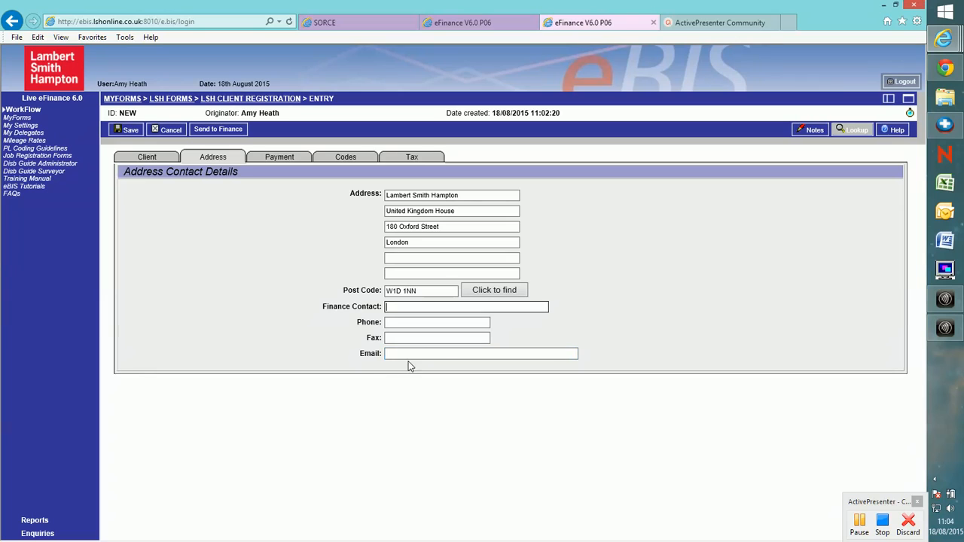
left_click(280, 155)
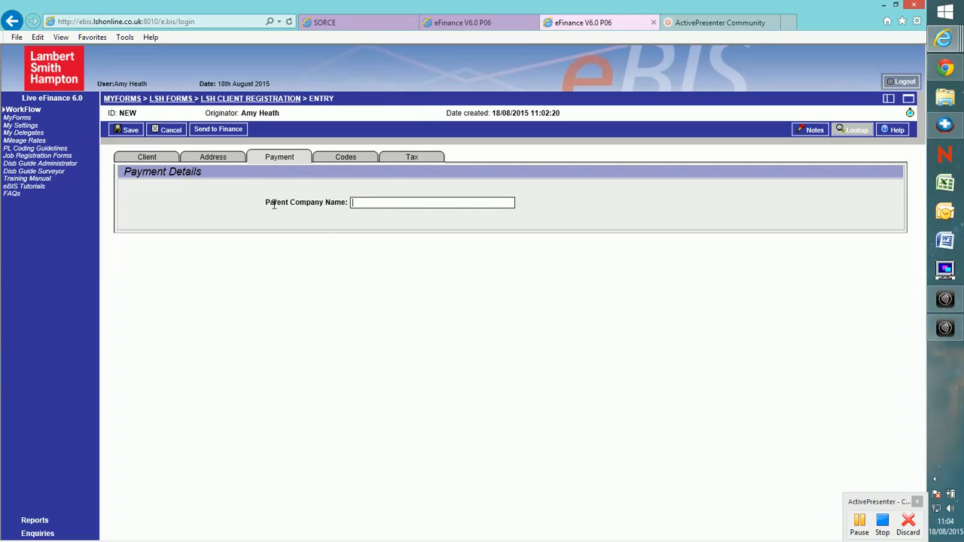
left_click(344, 163)
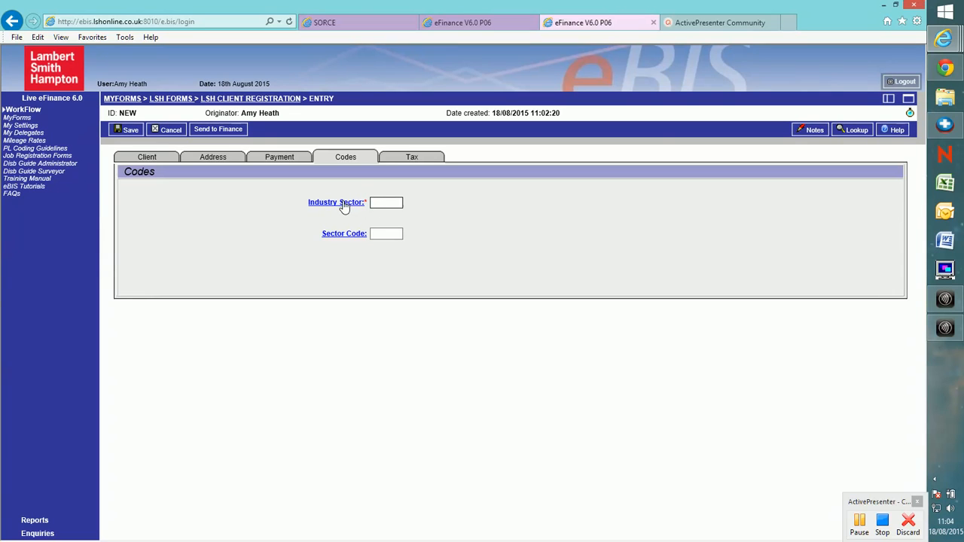
- Browse the Industry Sector and Sector Code lookup lists, closing each without choosing a code
left_click(341, 203)
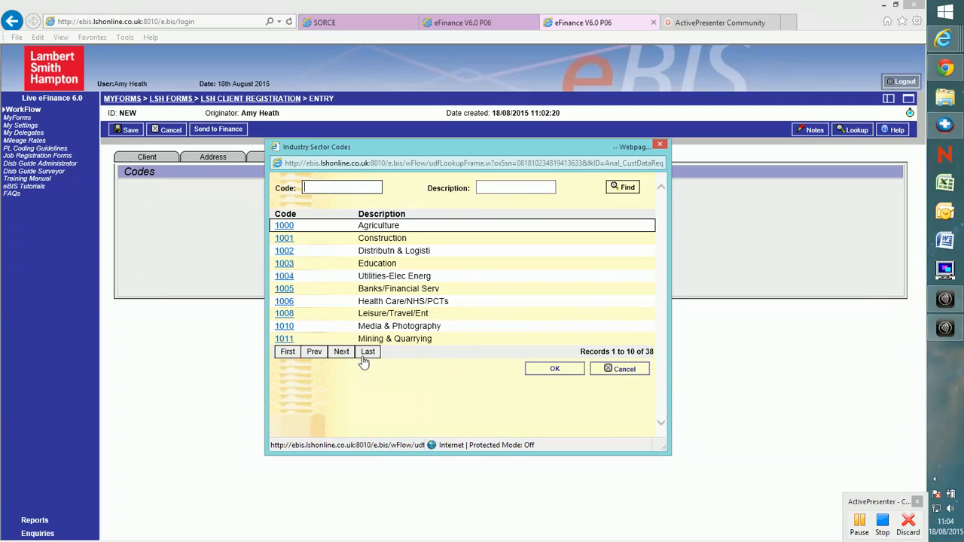
left_click(607, 370)
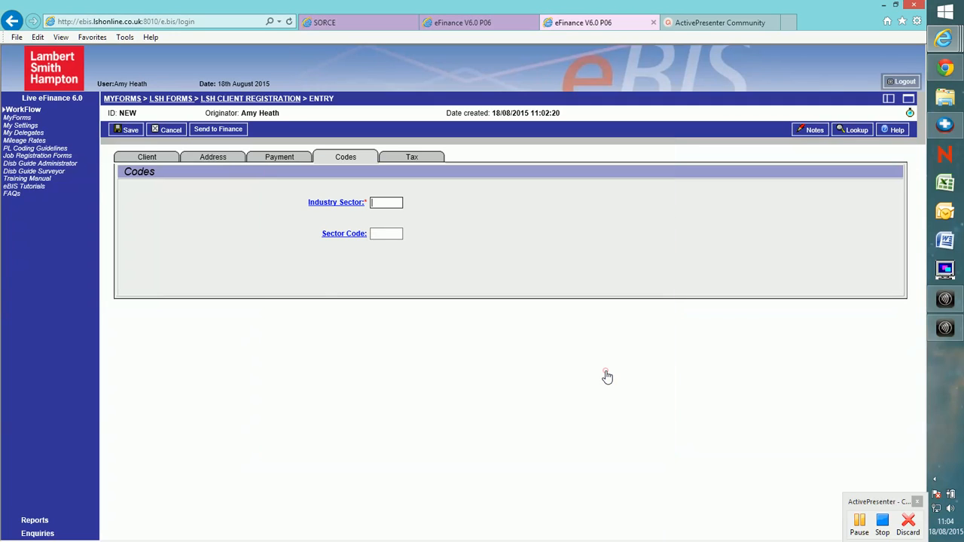
left_click(344, 235)
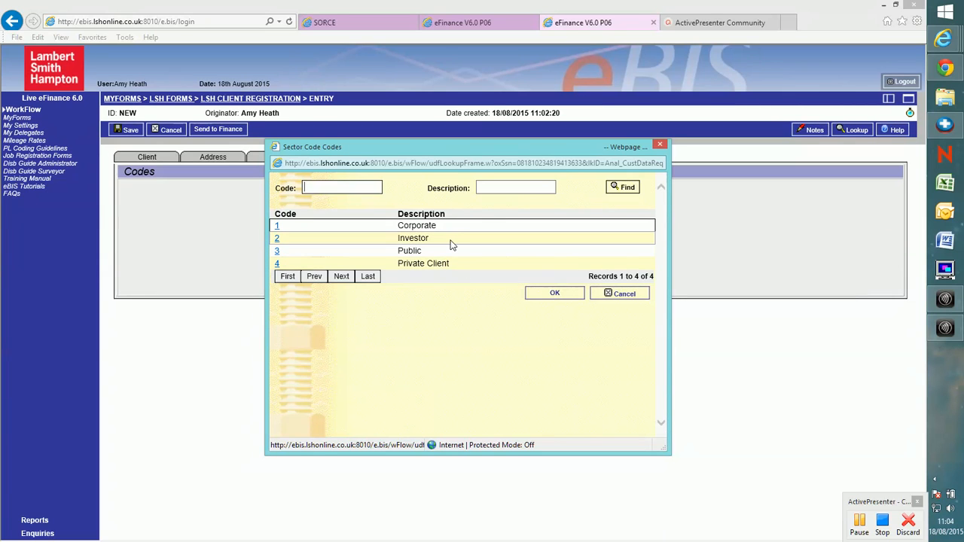
left_click(606, 294)
- Open the Tax section, then view the form's Notes dialog and close it without saving
left_click(412, 158)
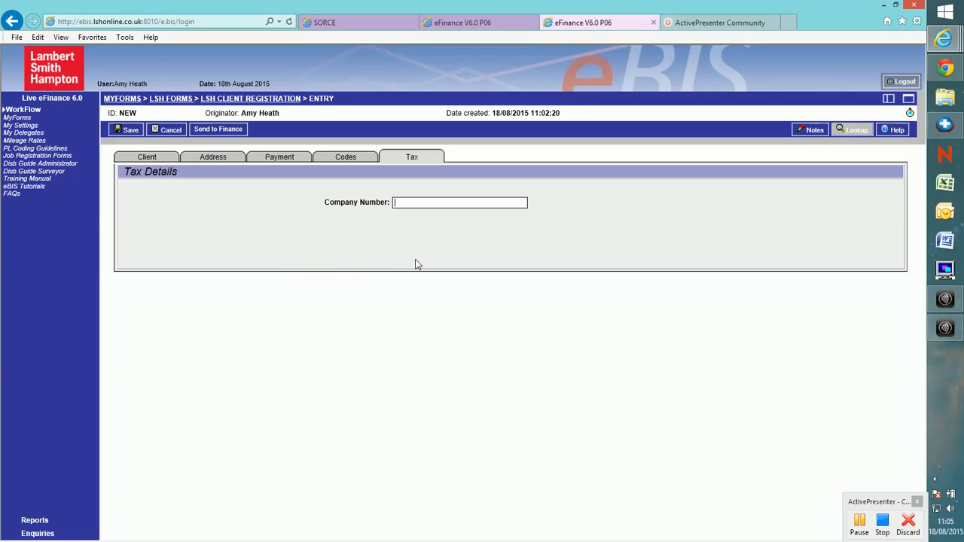
left_click(802, 134)
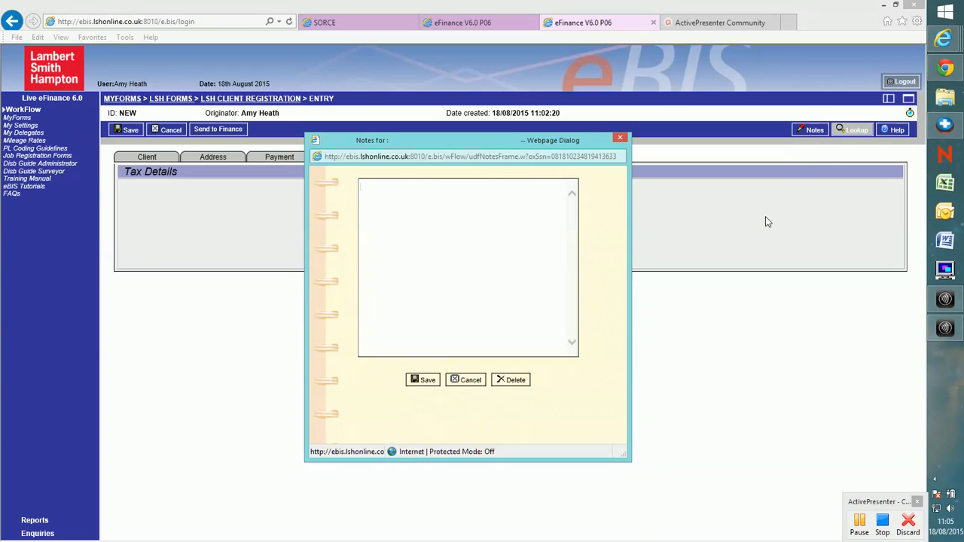
left_click(620, 140)
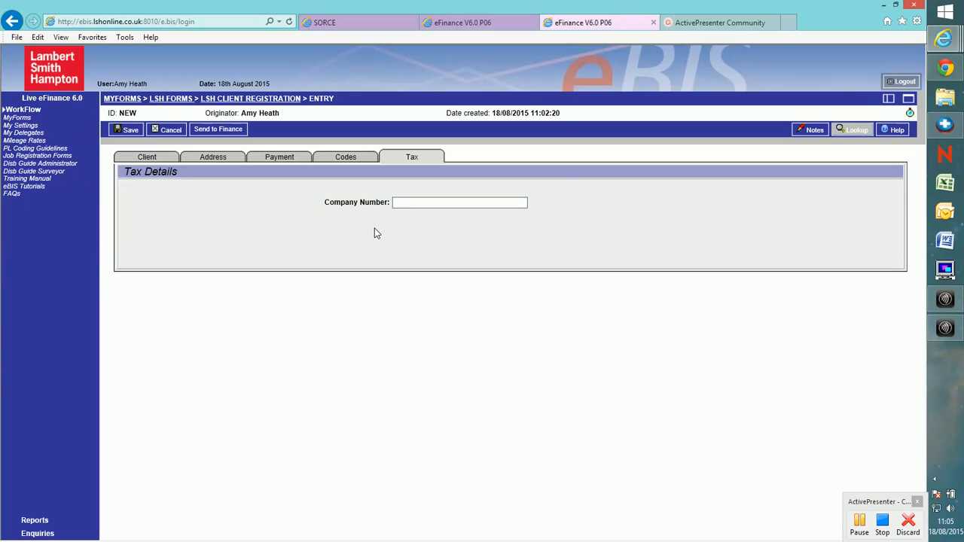
left_click(884, 527)
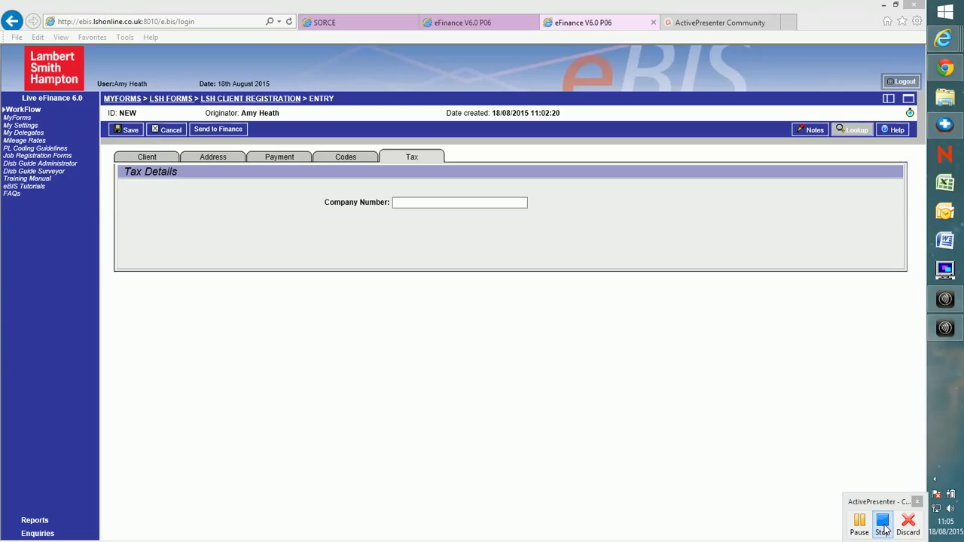